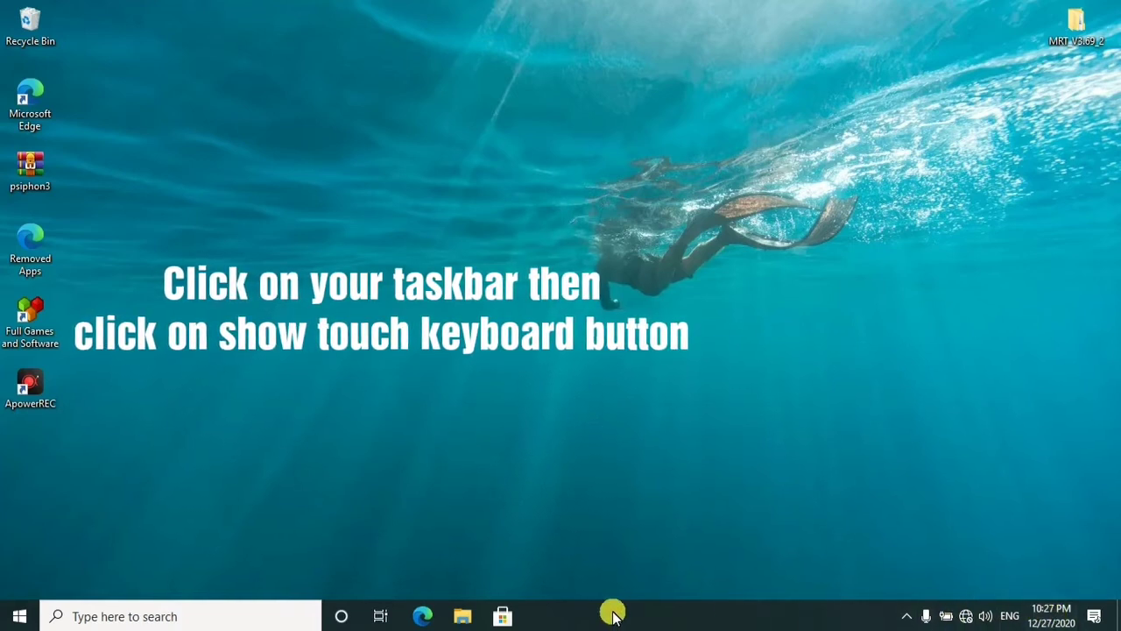
Turn on the taskbar's Show touch keyboard button option
{"action": "right_click", "coordinate": [749, 616]}
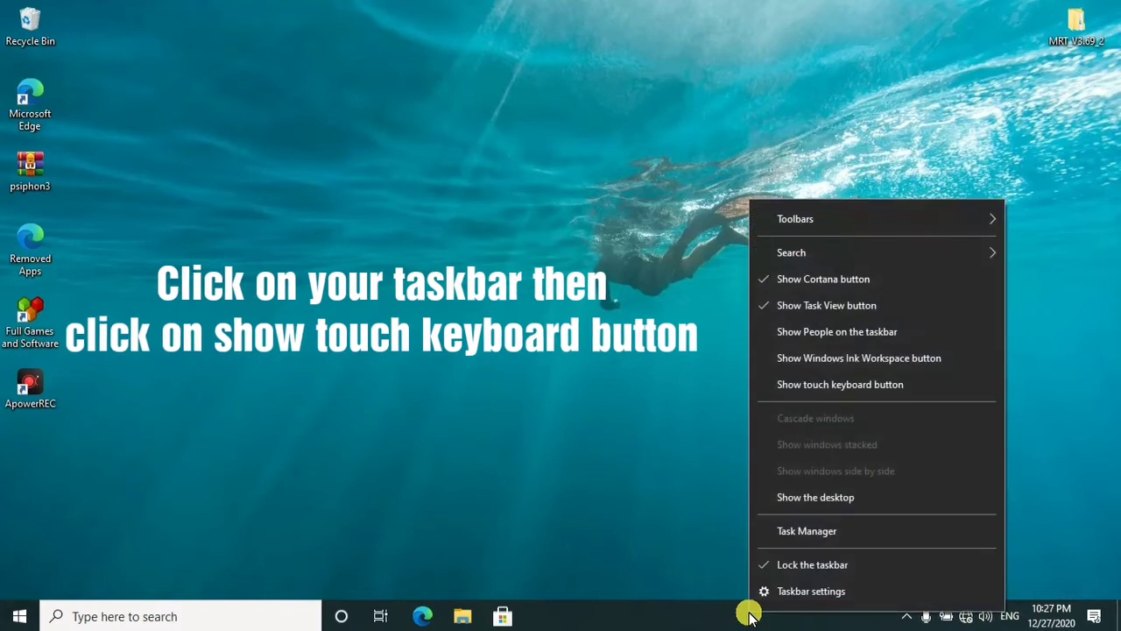
{"action": "left_click", "coordinate": [861, 387]}
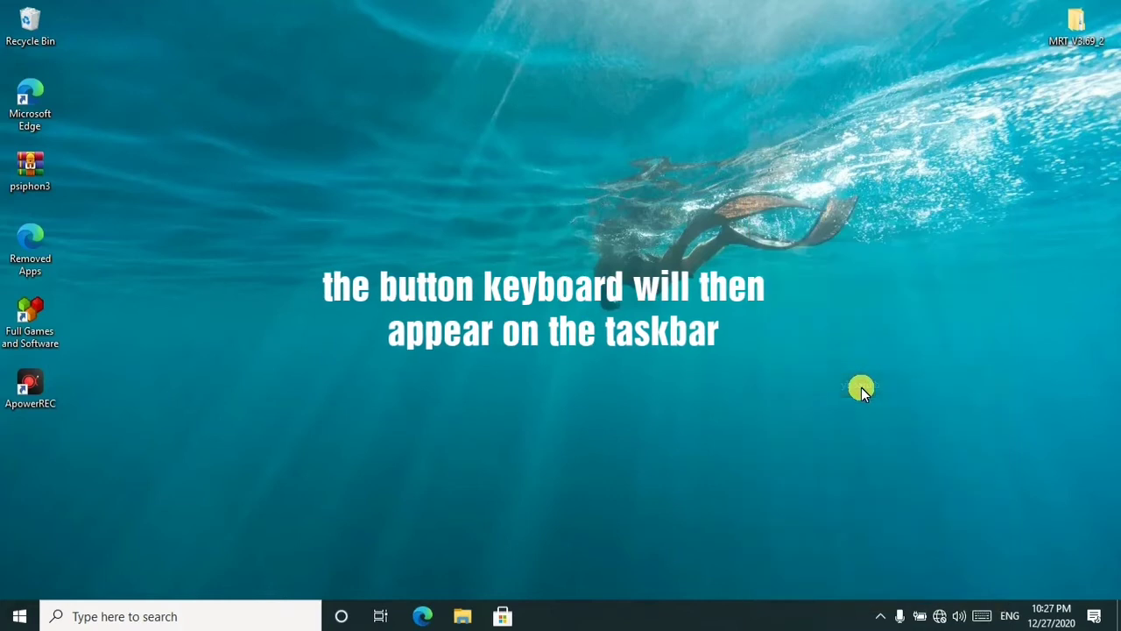
Open the touch keyboard from the tray and switch it to its emoji layout
{"action": "left_click", "coordinate": [981, 617]}
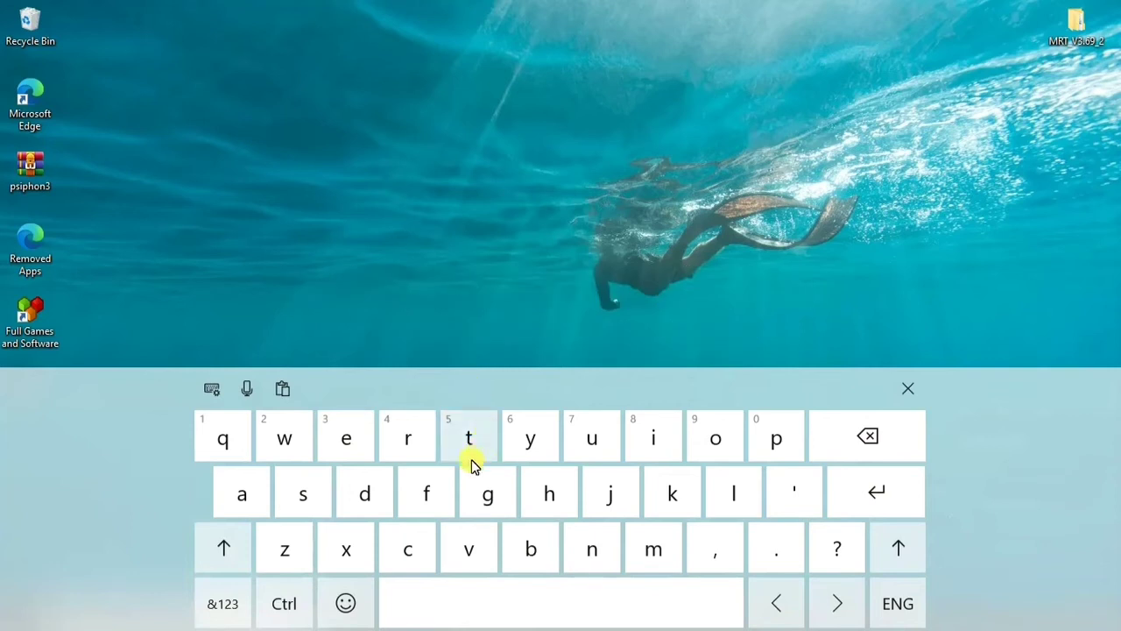
{"action": "left_click", "coordinate": [346, 604]}
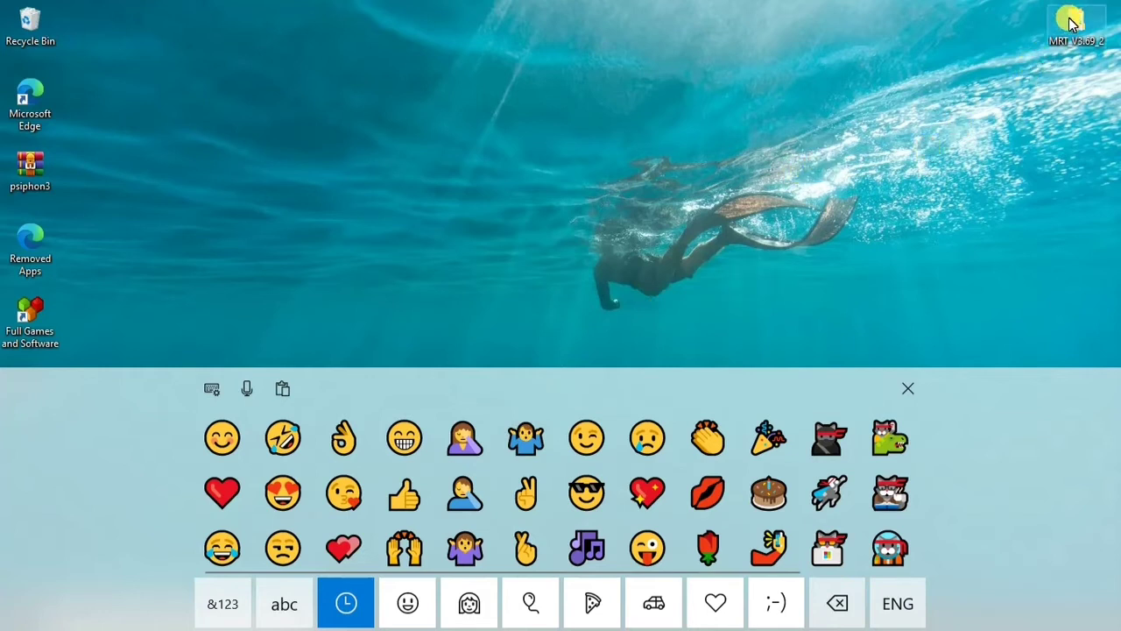
Rename the MRT_V3.69_2 desktop folder, clearing its old name and typing 'love'
{"action": "right_click", "coordinate": [1114, 37]}
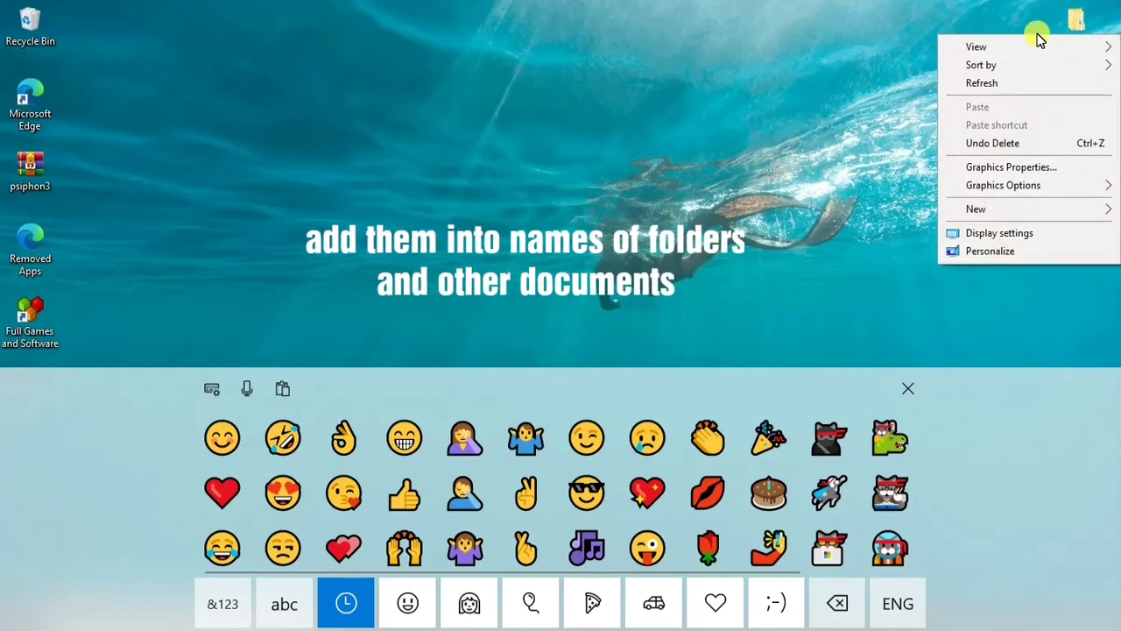
{"action": "right_click", "coordinate": [1086, 23]}
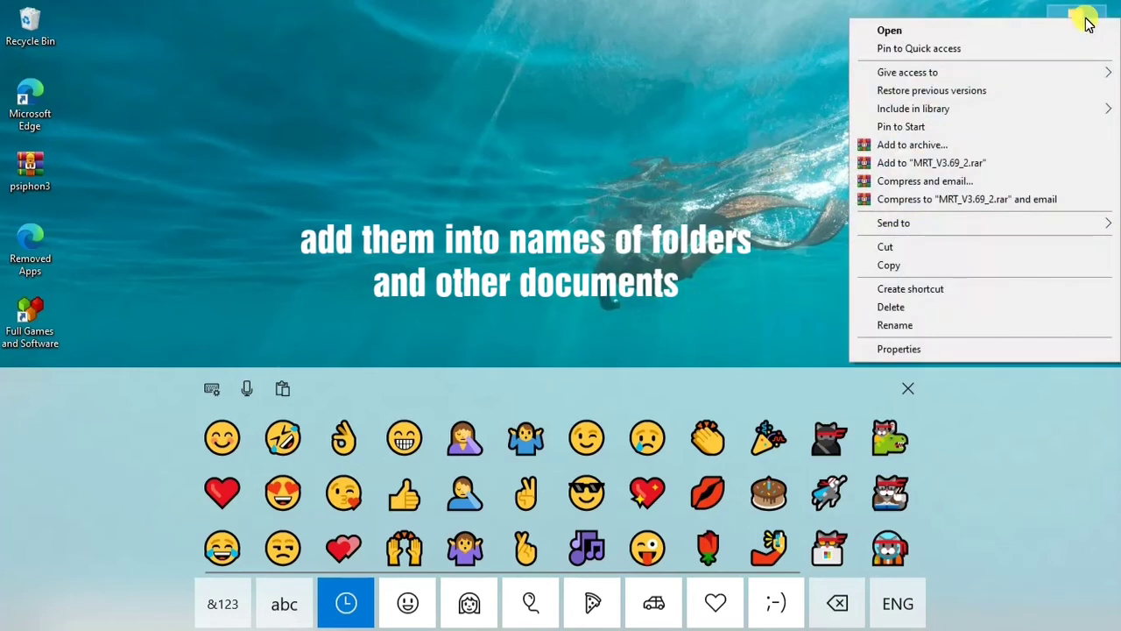
{"action": "left_click", "coordinate": [902, 325]}
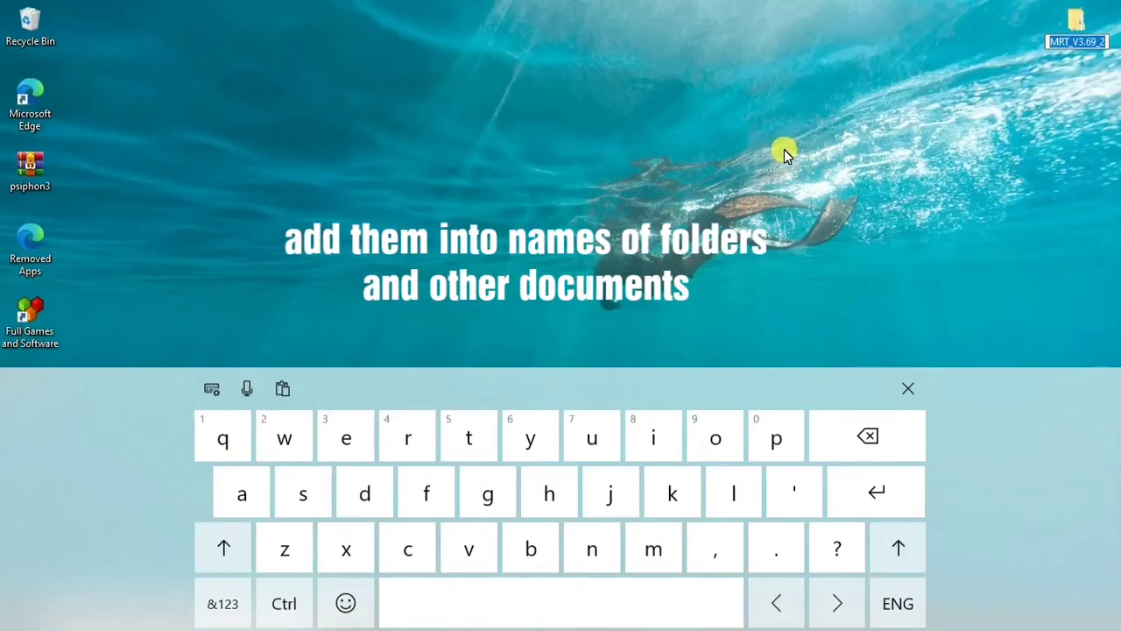
{"action": "key", "text": "BackSpace"}
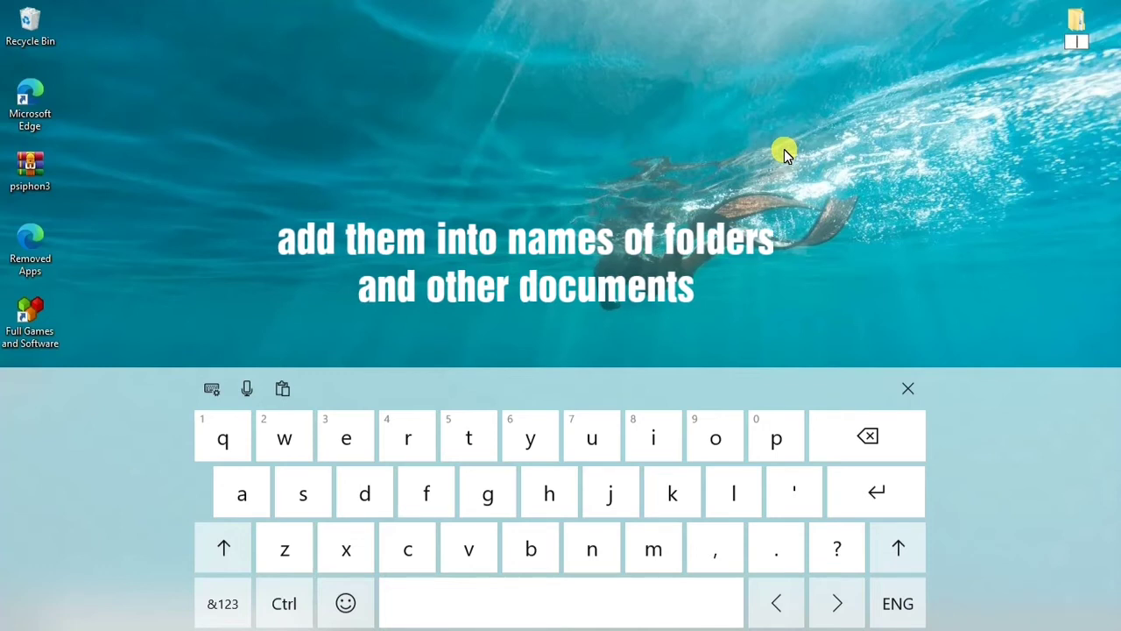
{"action": "type", "text": "love"}
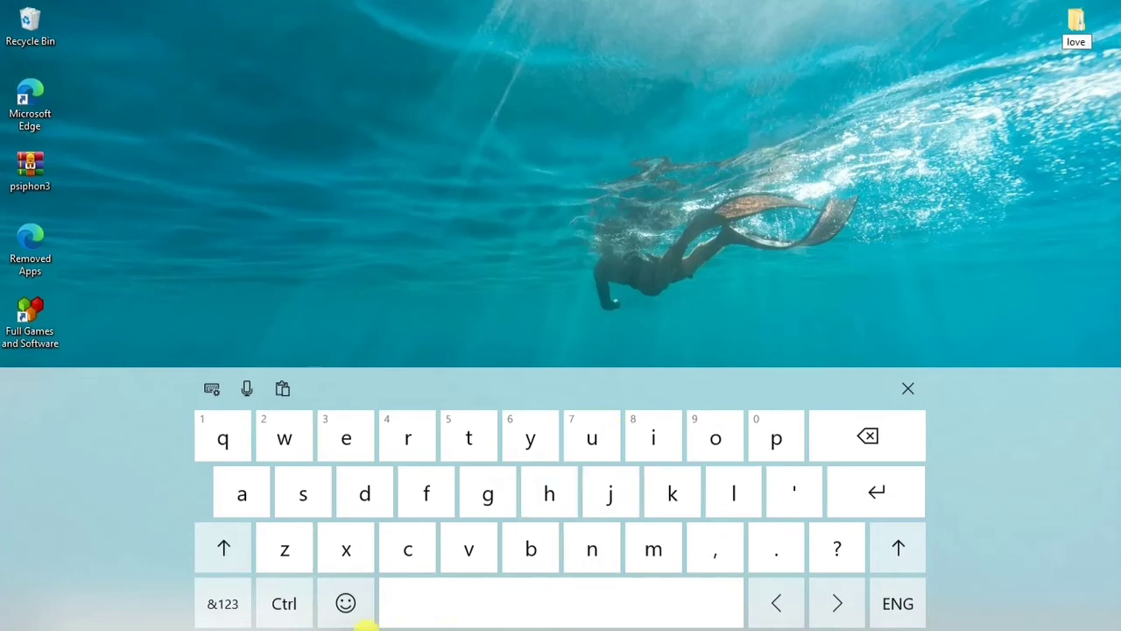
Append two heart emojis from the touch keyboard's emoji set to the folder name
{"action": "left_click", "coordinate": [346, 600]}
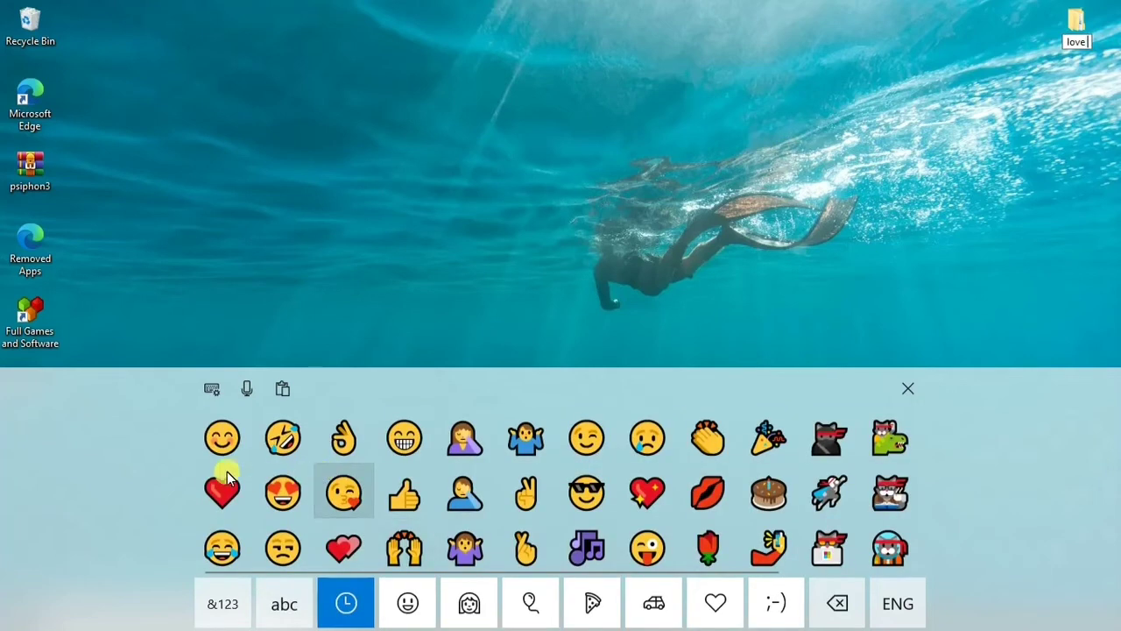
{"action": "left_click", "coordinate": [225, 497]}
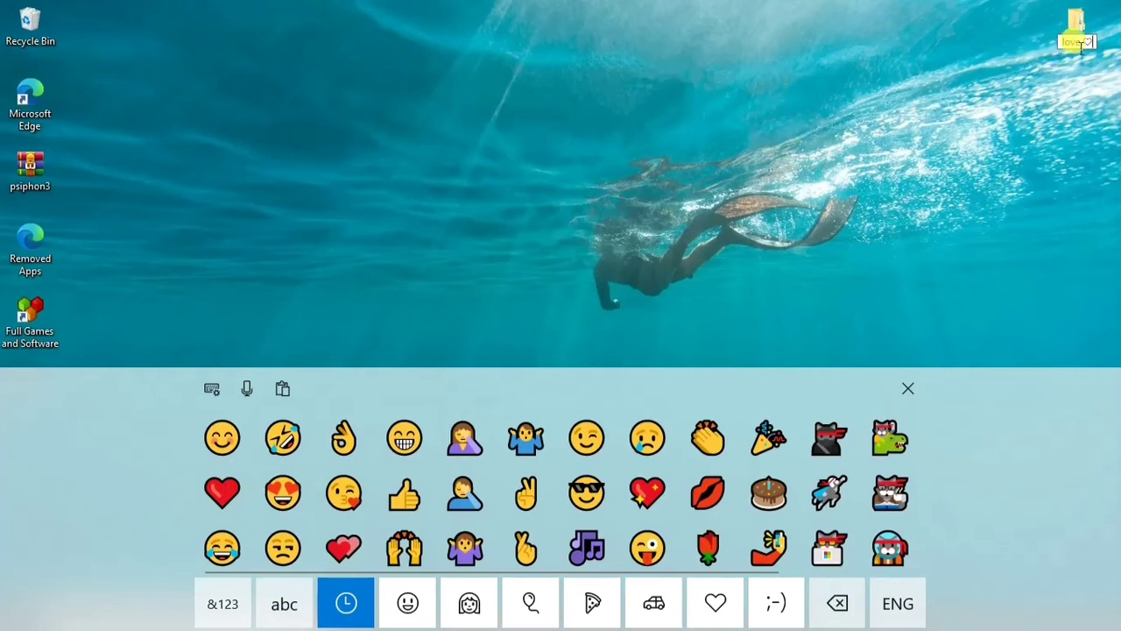
{"action": "left_click", "coordinate": [236, 493]}
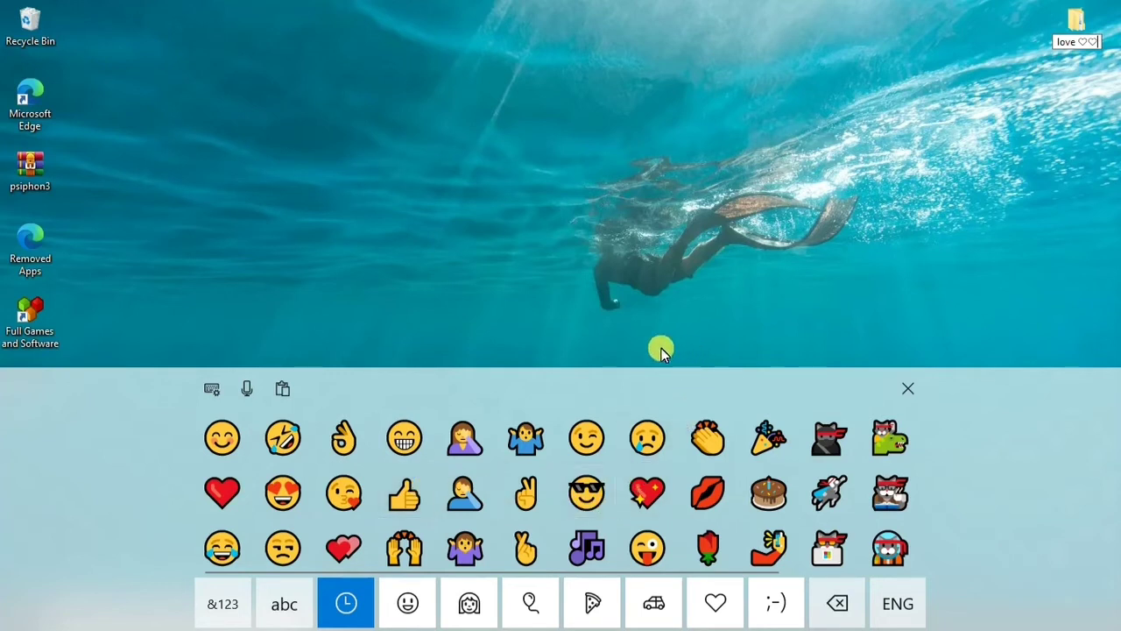
Close the touch keyboard and dismiss the taskbar context menu without changes
{"action": "left_click", "coordinate": [907, 388]}
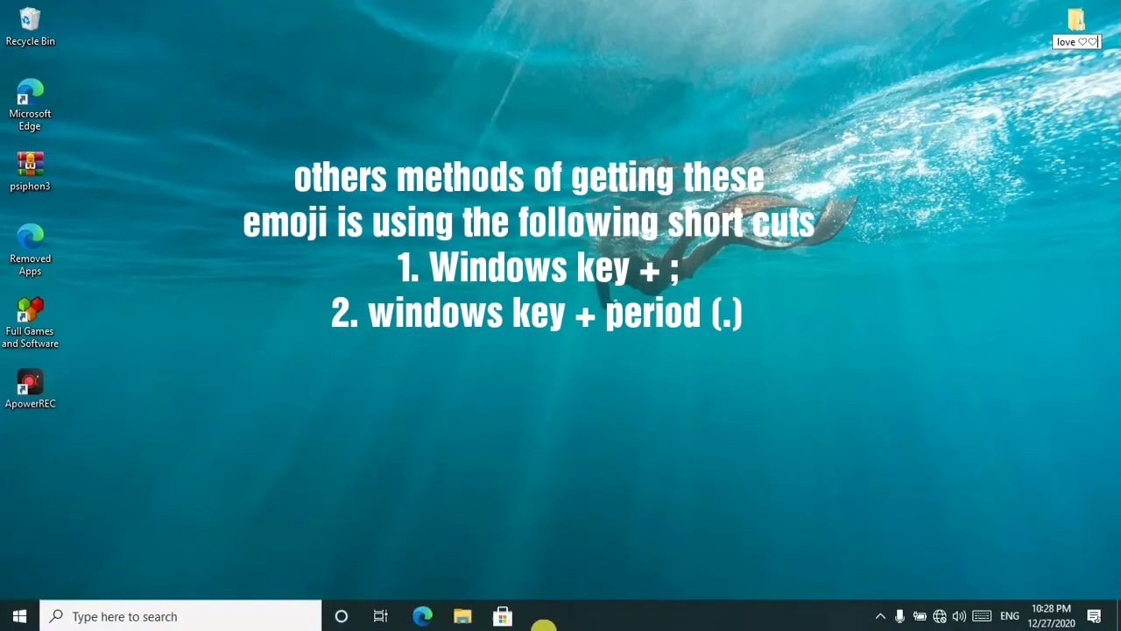
{"action": "right_click", "coordinate": [744, 616]}
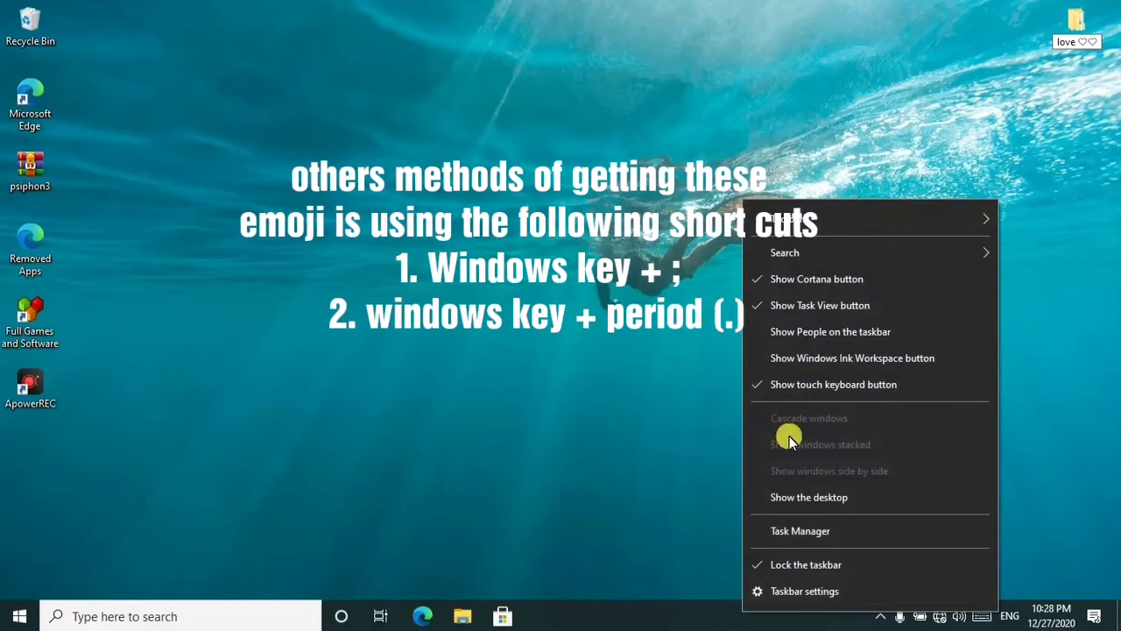
{"action": "left_click", "coordinate": [727, 437]}
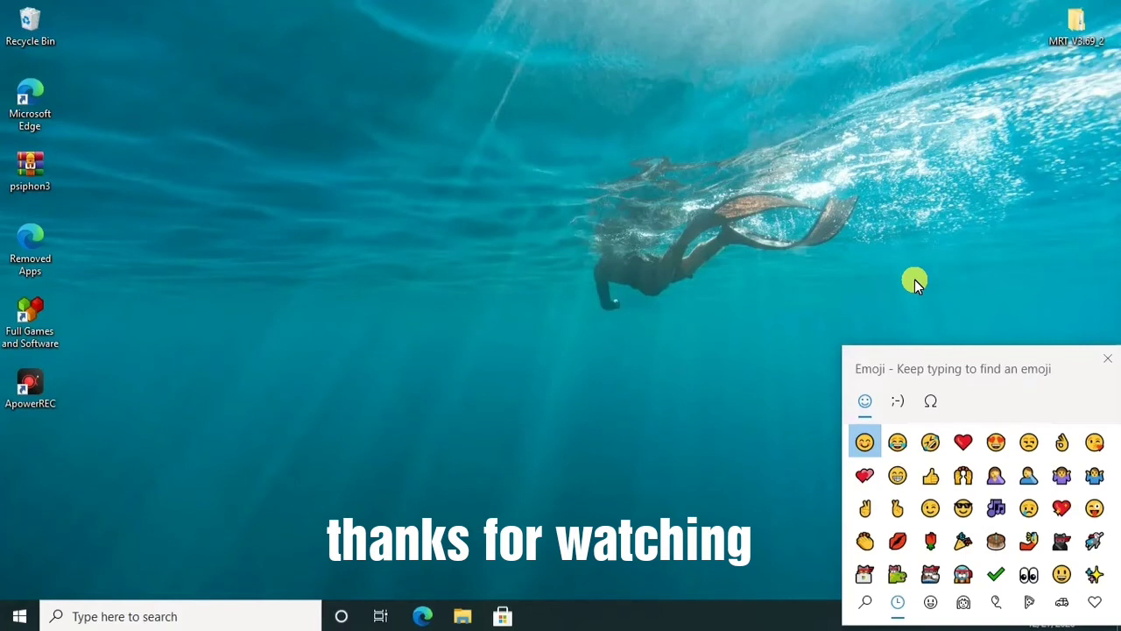
Move the emoji panel aside and launch Notepad by searching for 'not'
{"action": "left_click_drag", "start_coordinate": [870, 361], "coordinate": [335, 162]}
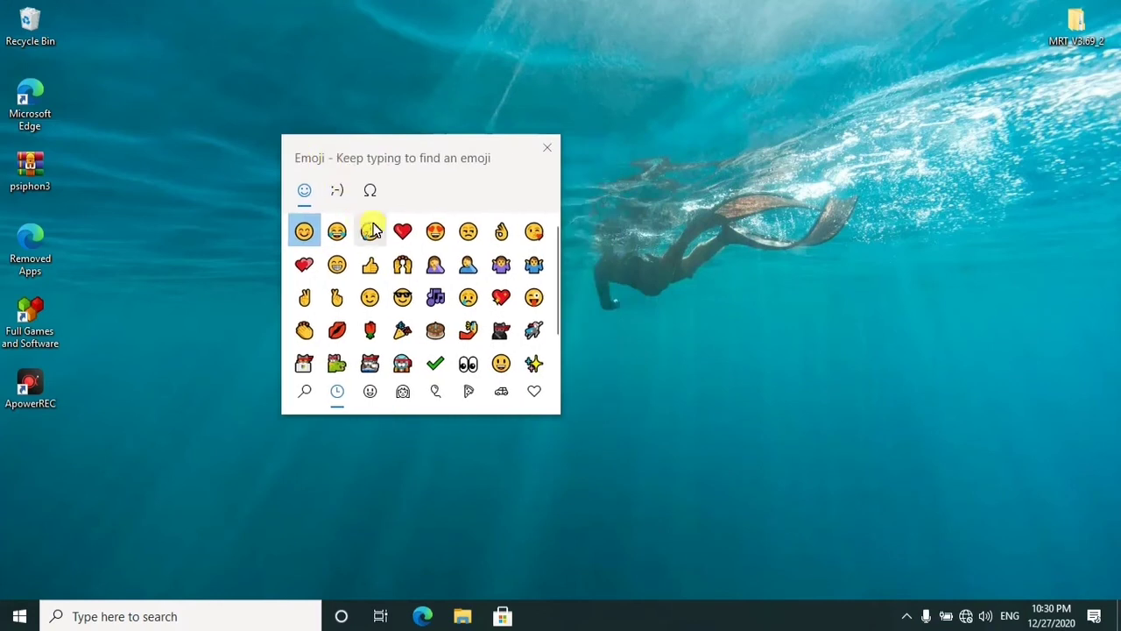
{"action": "left_click", "coordinate": [245, 604]}
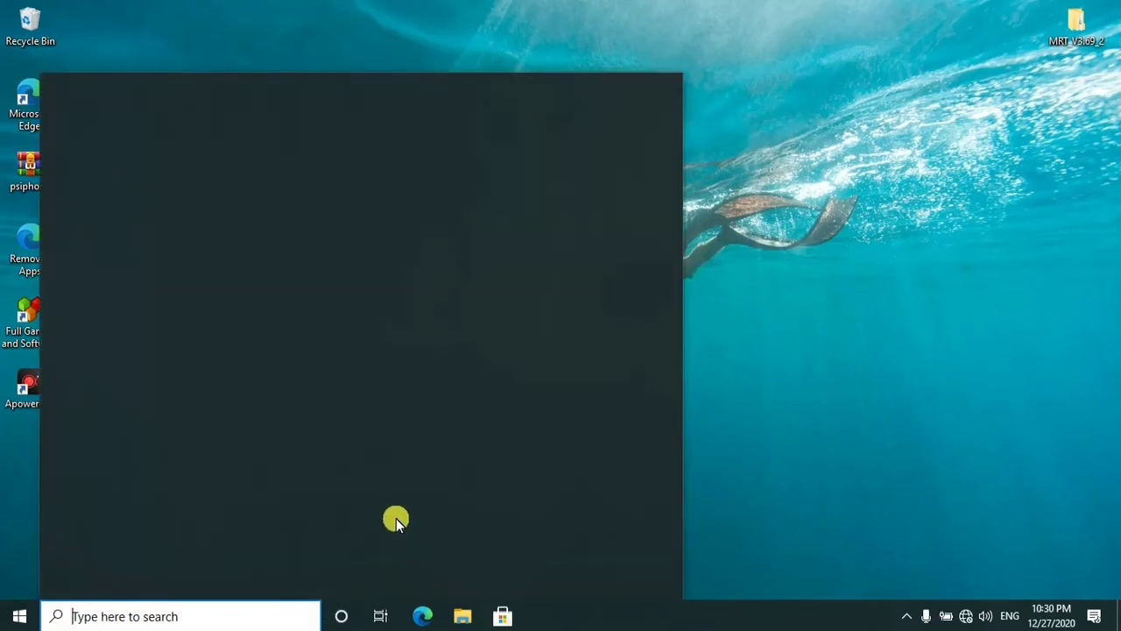
{"action": "type", "text": "not"}
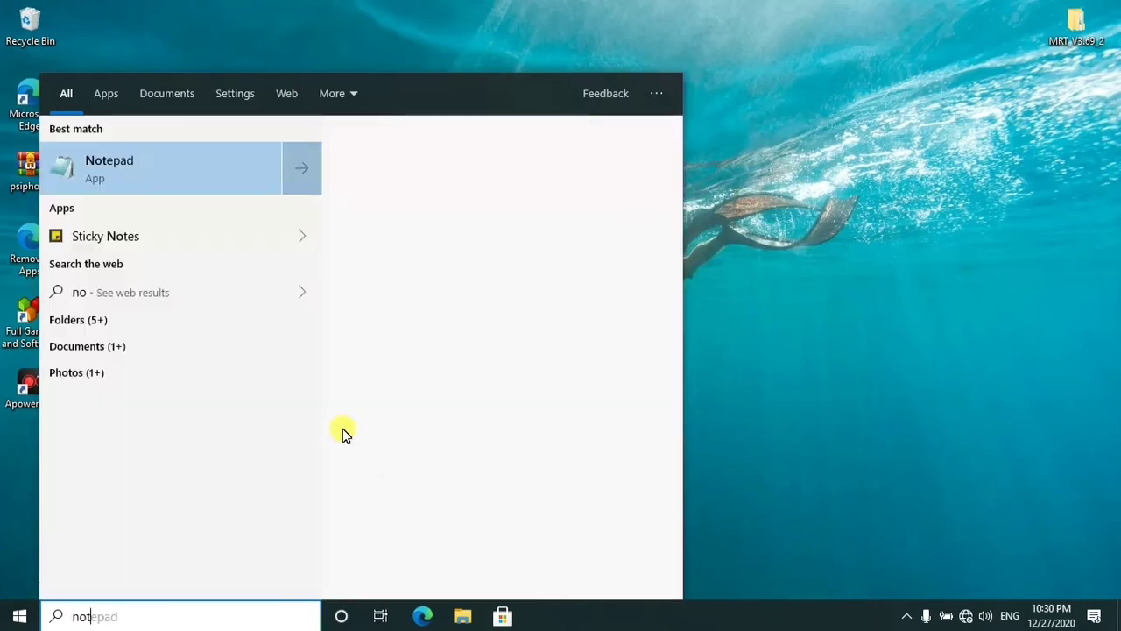
{"action": "left_click", "coordinate": [127, 179]}
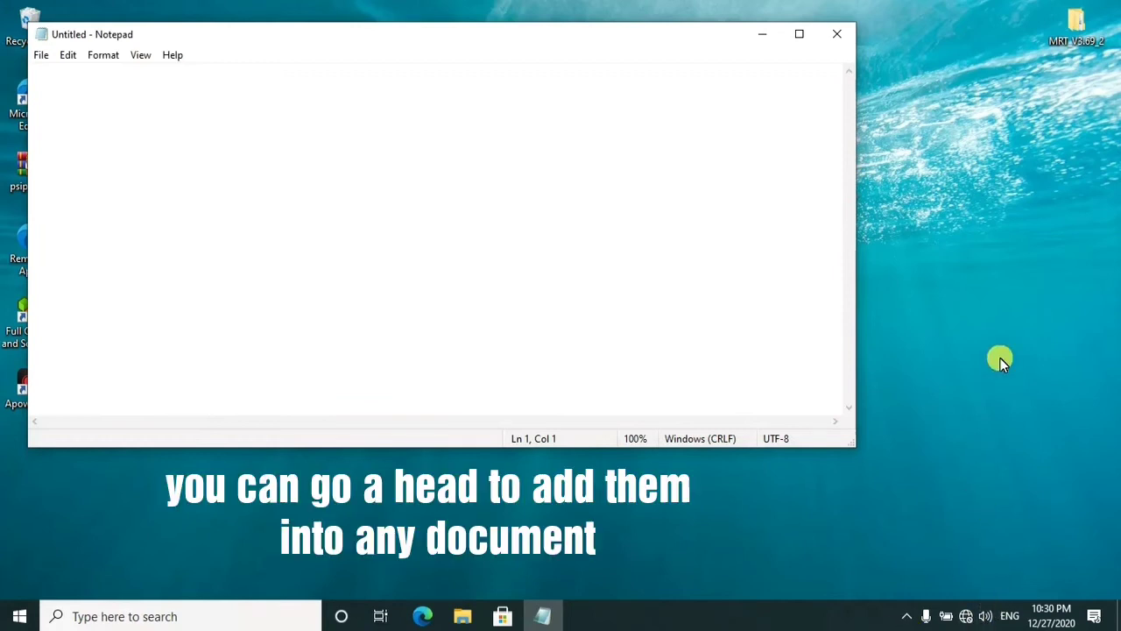
Bring up the Win+period emoji picker over Notepad, move it aside, then close it
{"action": "key", "text": "super+period"}
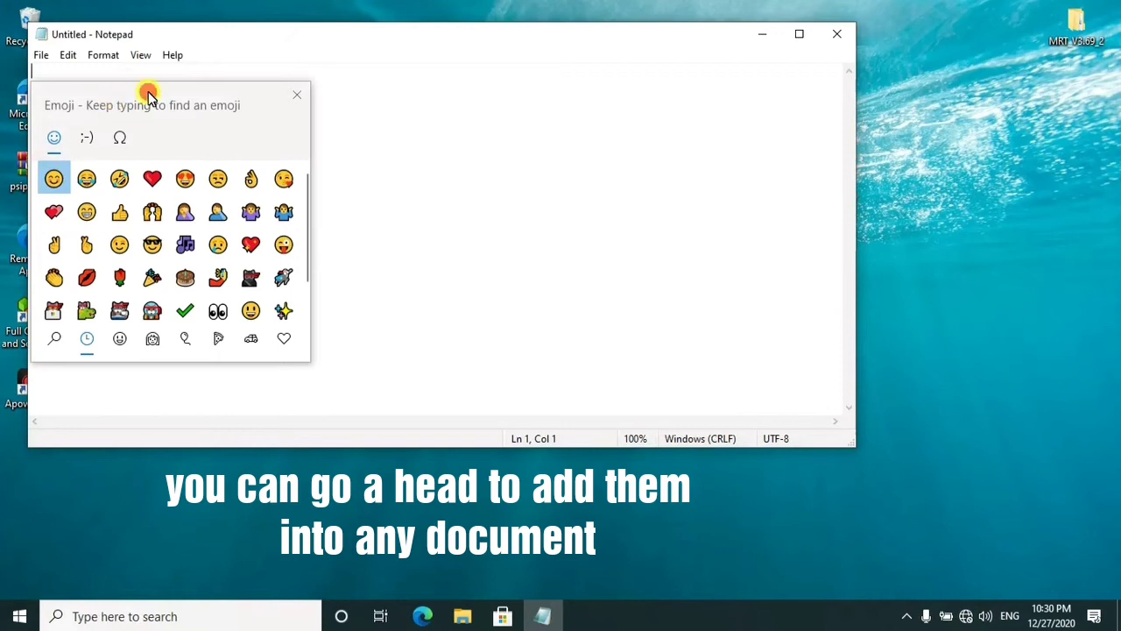
{"action": "left_click_drag", "start_coordinate": [149, 97], "coordinate": [733, 118]}
{"action": "left_click", "coordinate": [394, 189]}
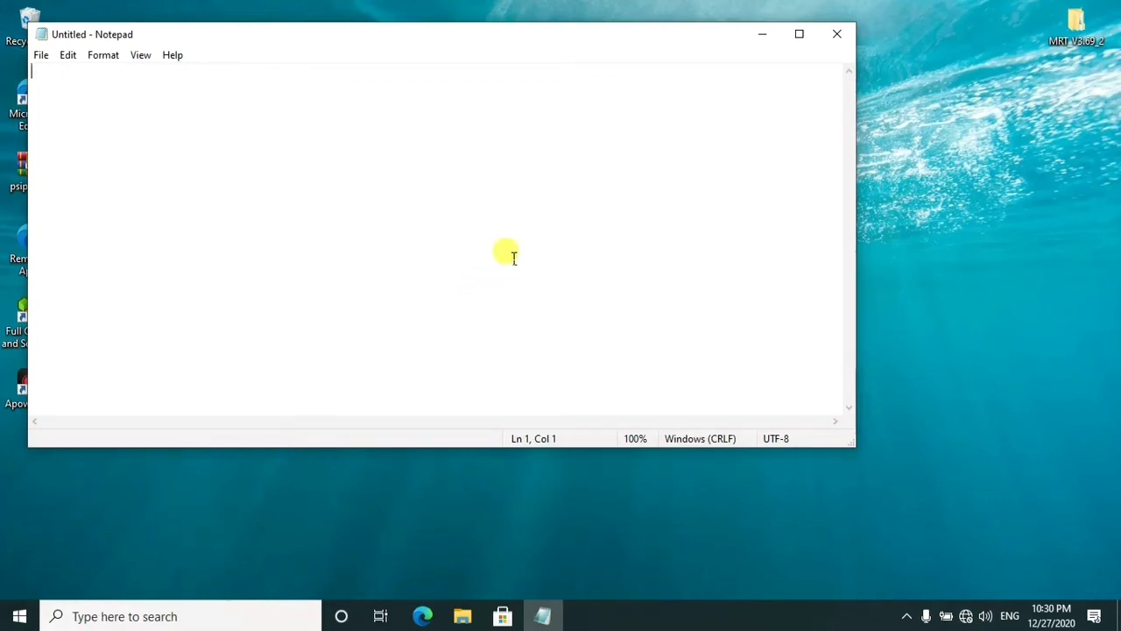
Add heart, hand and lips emojis after the smiley on the first line
{"action": "key", "text": "super+period"}
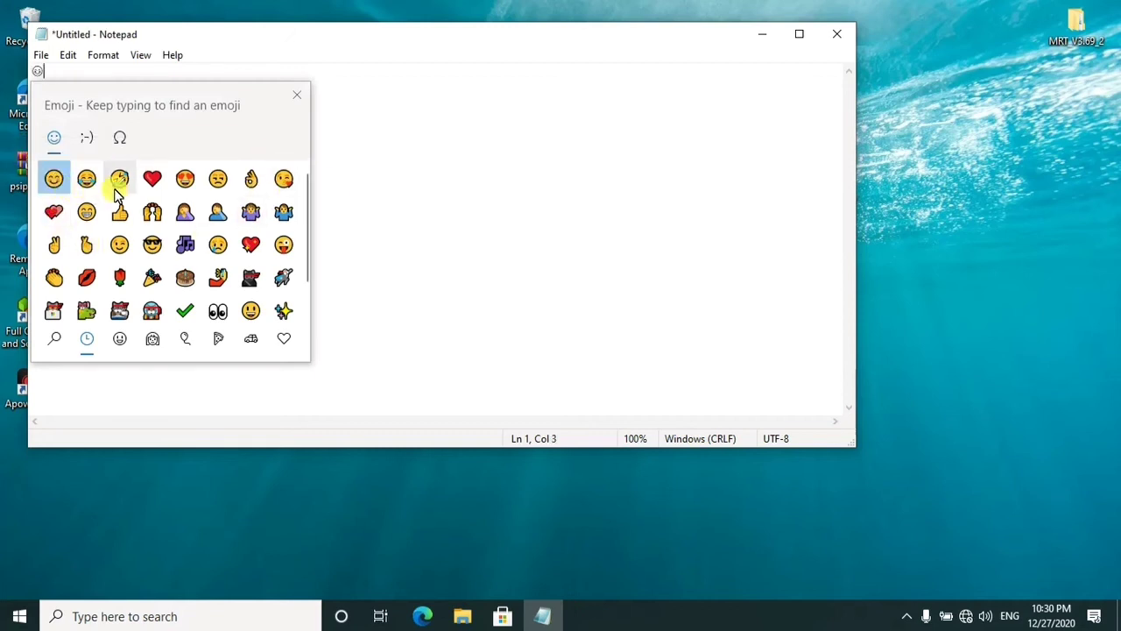
{"action": "left_click", "coordinate": [152, 179]}
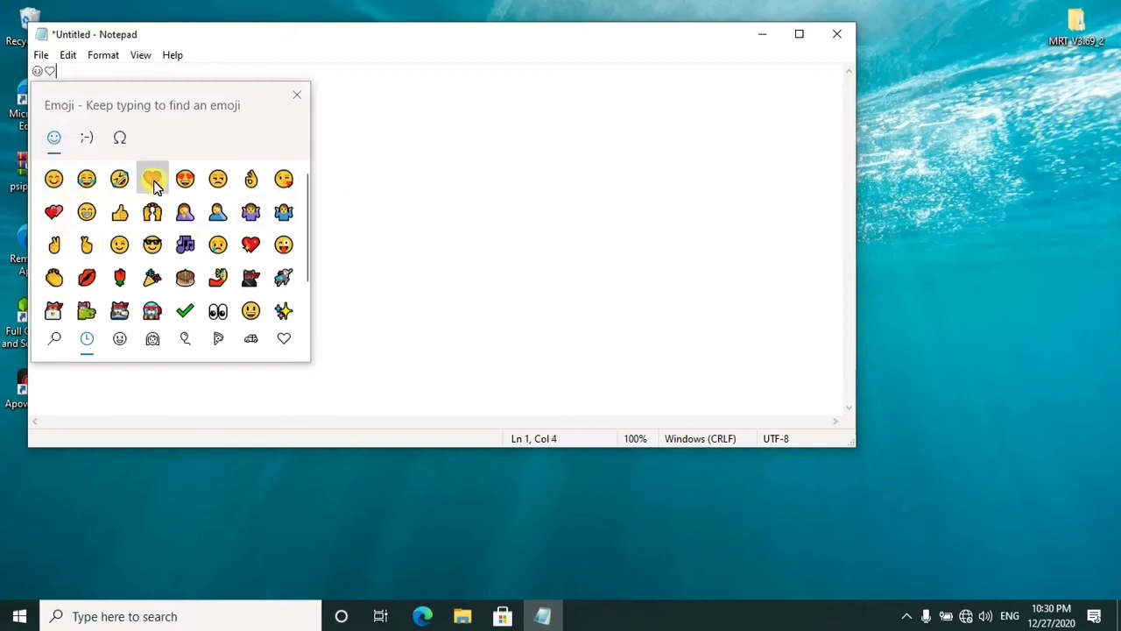
{"action": "left_click", "coordinate": [250, 180]}
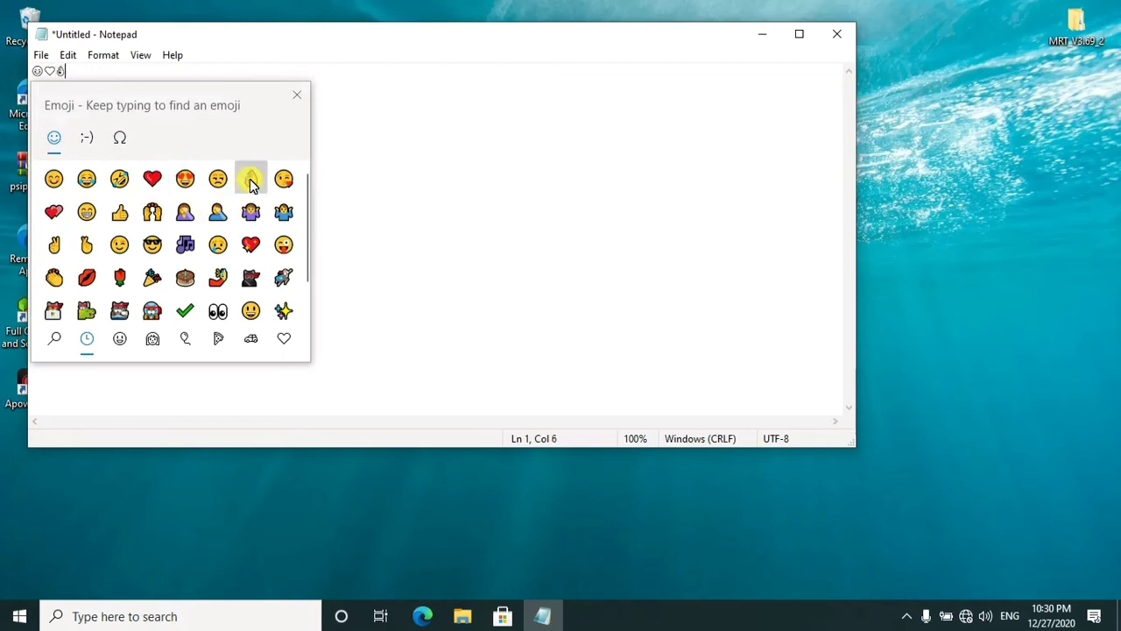
{"action": "left_click", "coordinate": [87, 277]}
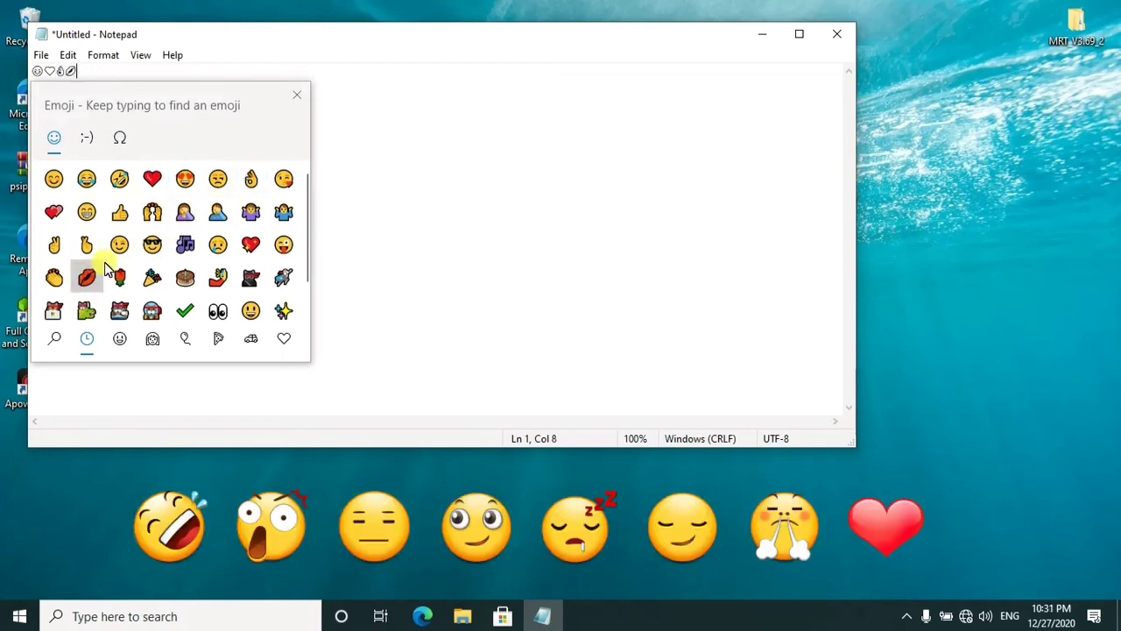
{"action": "left_click", "coordinate": [294, 101]}
{"action": "right_click", "coordinate": [162, 179]}
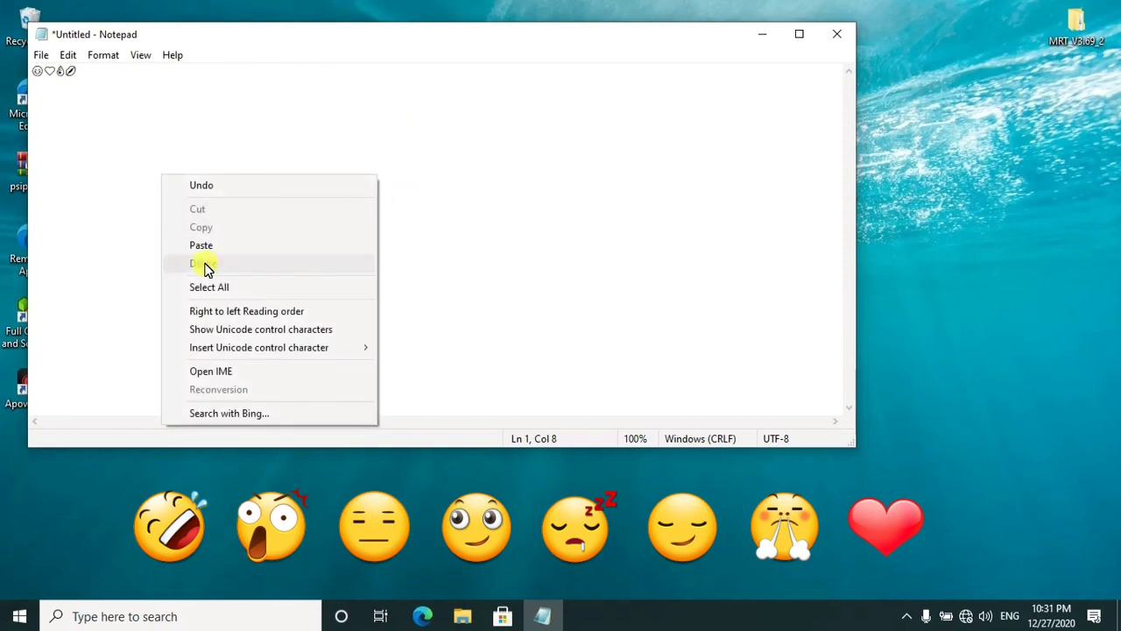
Close Notepad choosing Don't Save, then Refresh the desktop from its context menu
{"action": "left_click", "coordinate": [839, 34]}
{"action": "left_click", "coordinate": [839, 34]}
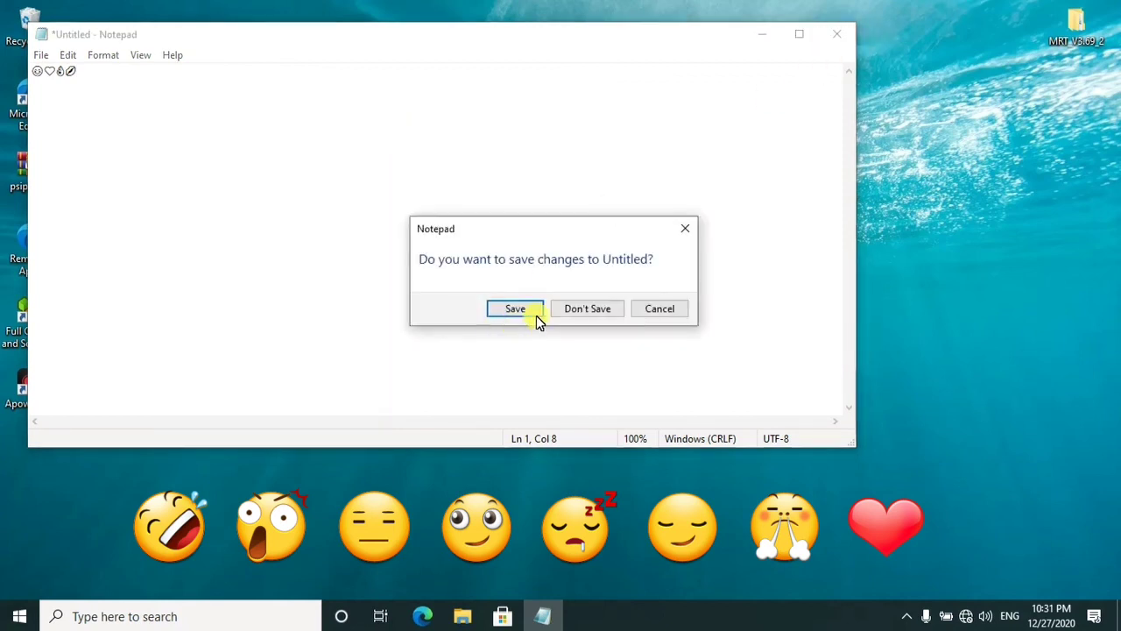
{"action": "left_click", "coordinate": [585, 312]}
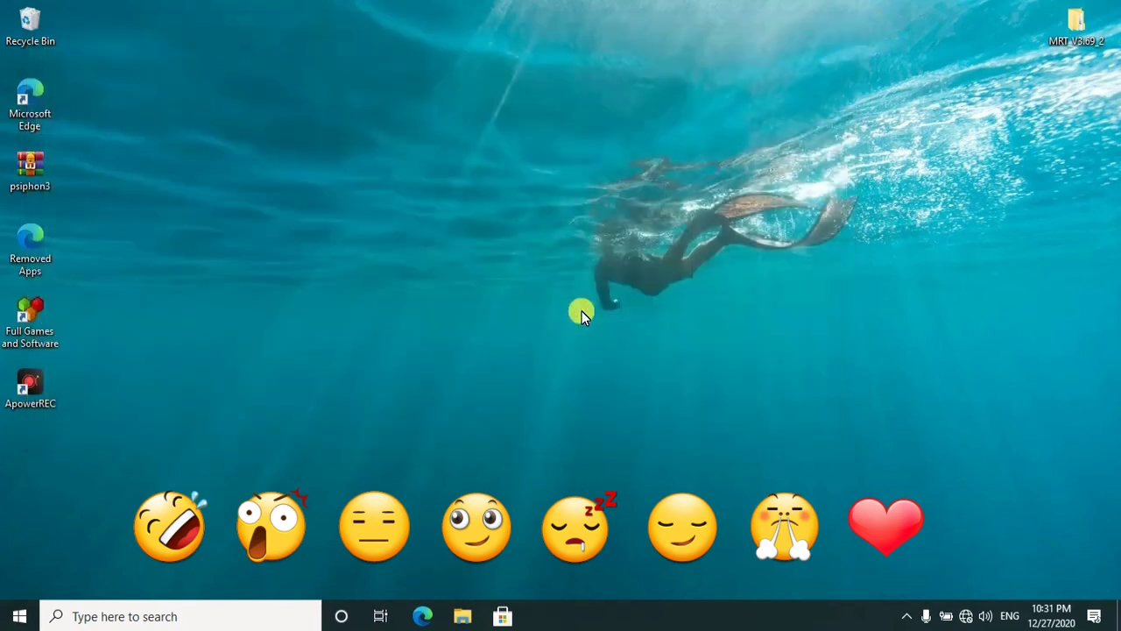
{"action": "right_click", "coordinate": [554, 241]}
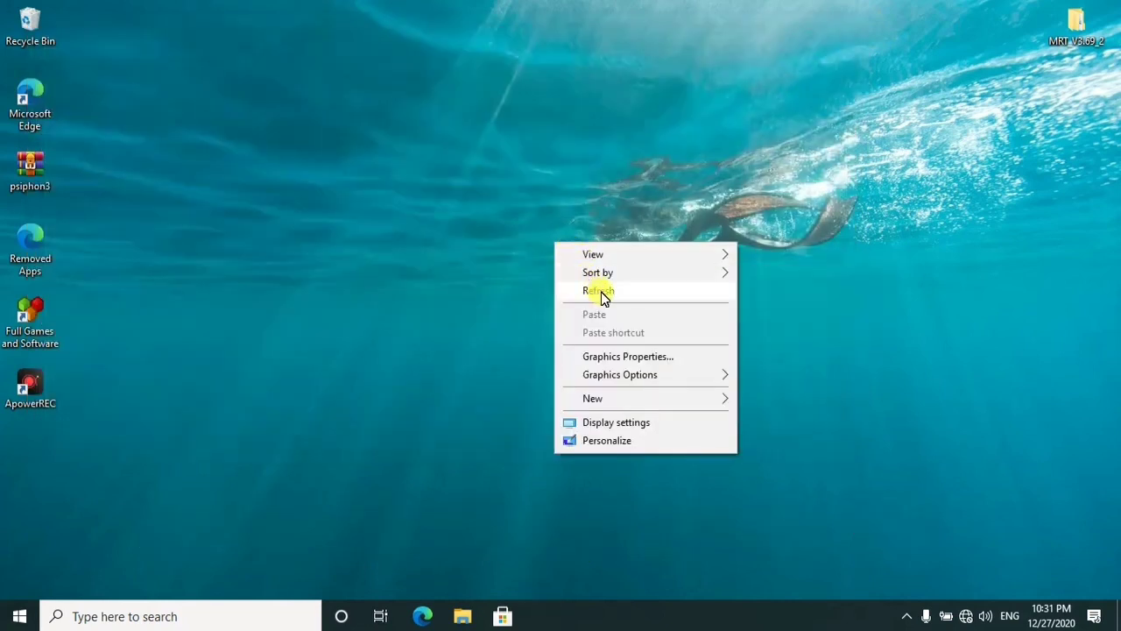
{"action": "left_click", "coordinate": [608, 293]}
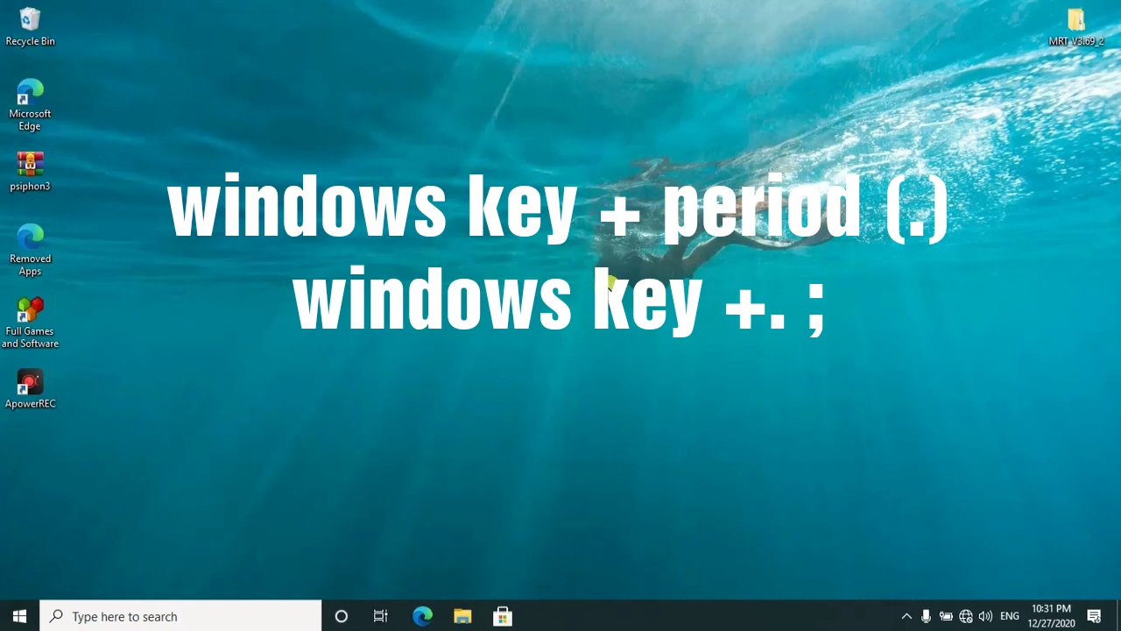